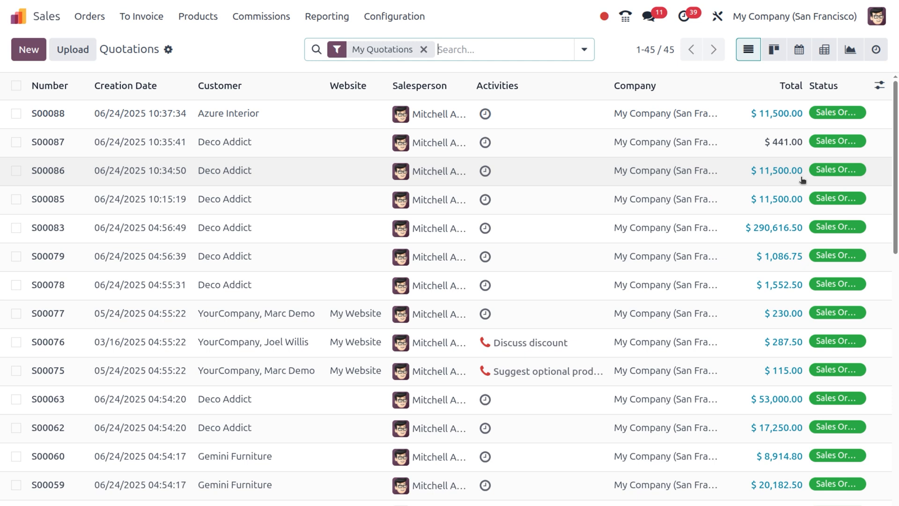
Open the Corporate Event Management Service product and select Prepaid/Fixed Price as its invoicing policy
click(197, 16)
click(202, 50)
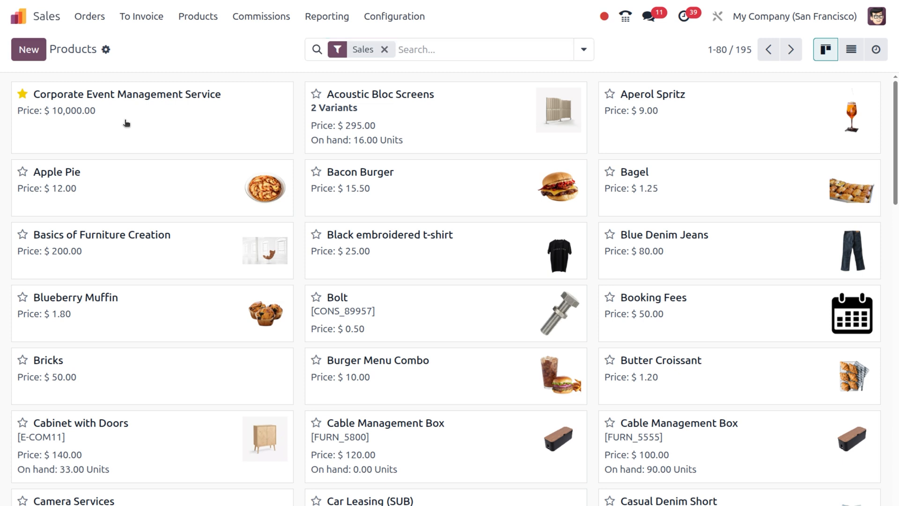
click(125, 122)
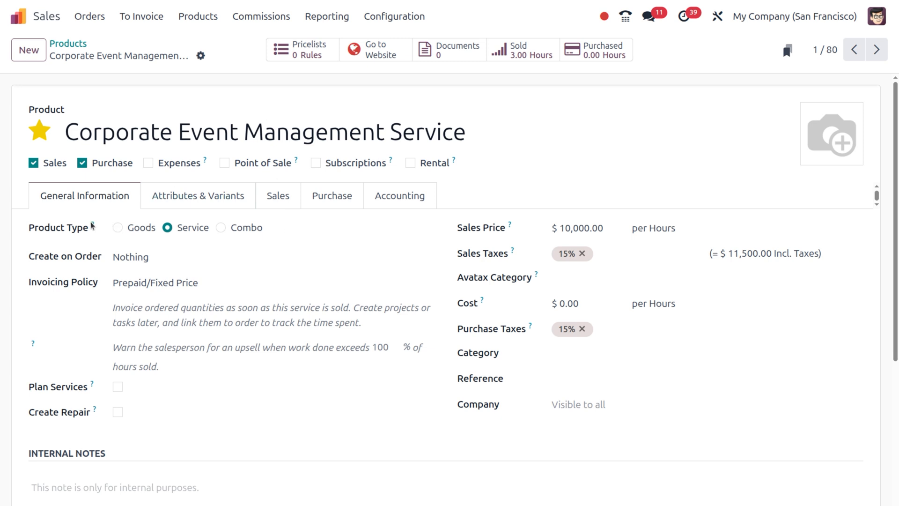
click(249, 283)
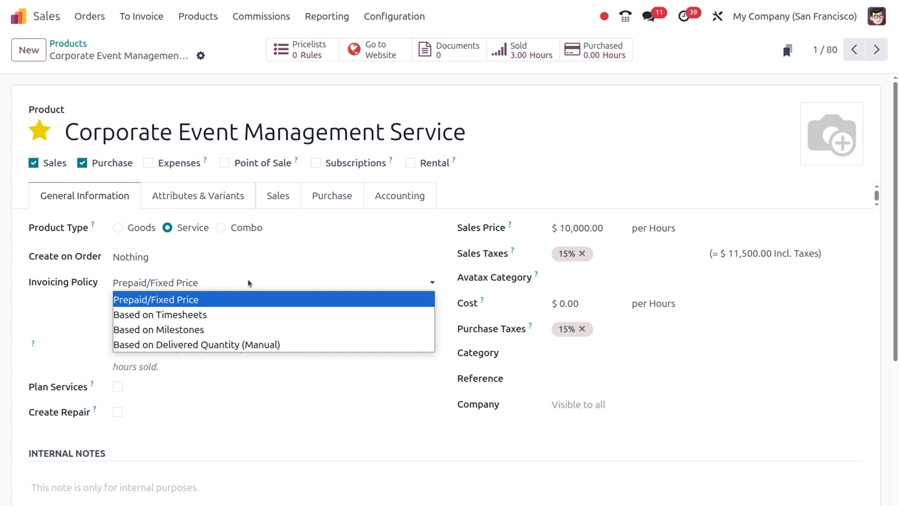
click(258, 300)
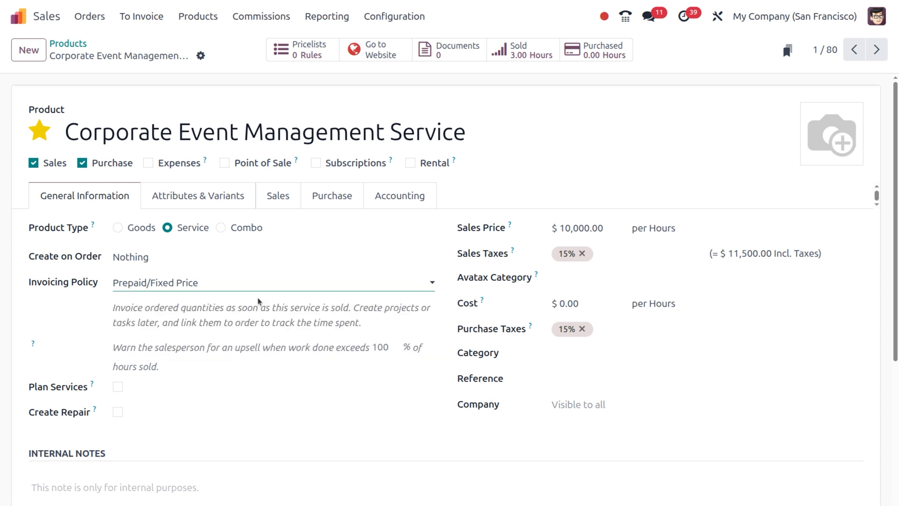
Set the product's category to Services / Events
click(573, 356)
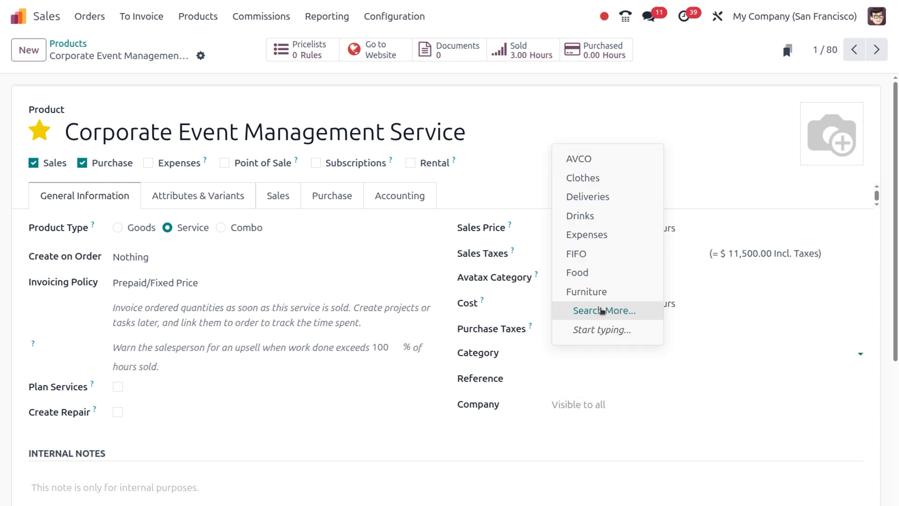
click(602, 311)
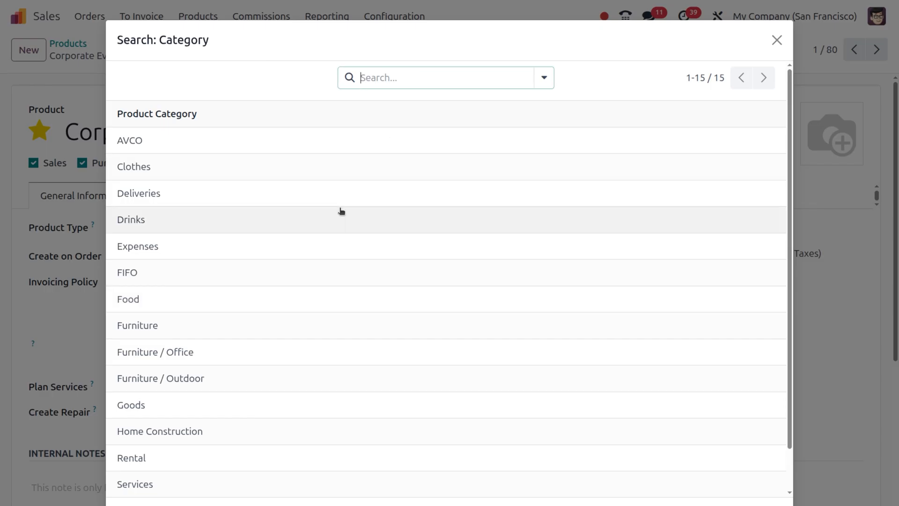
scroll(341, 211, down, 2)
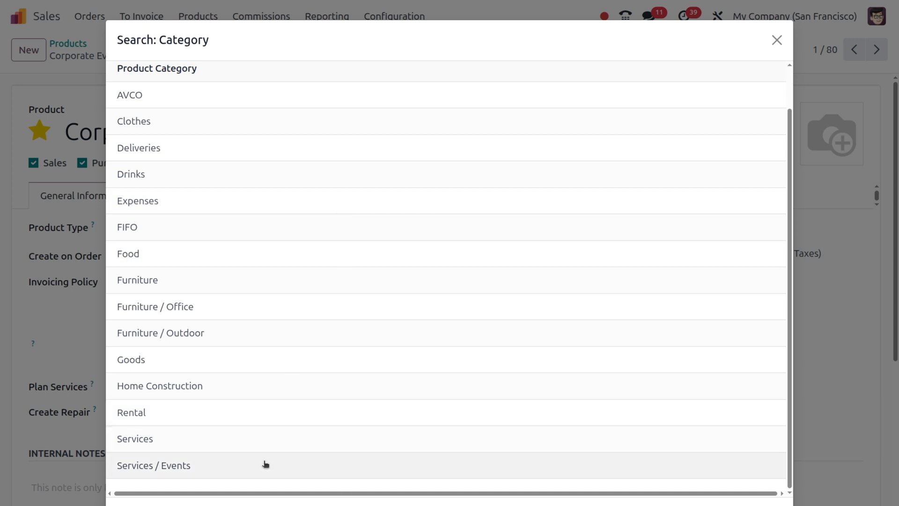
click(265, 464)
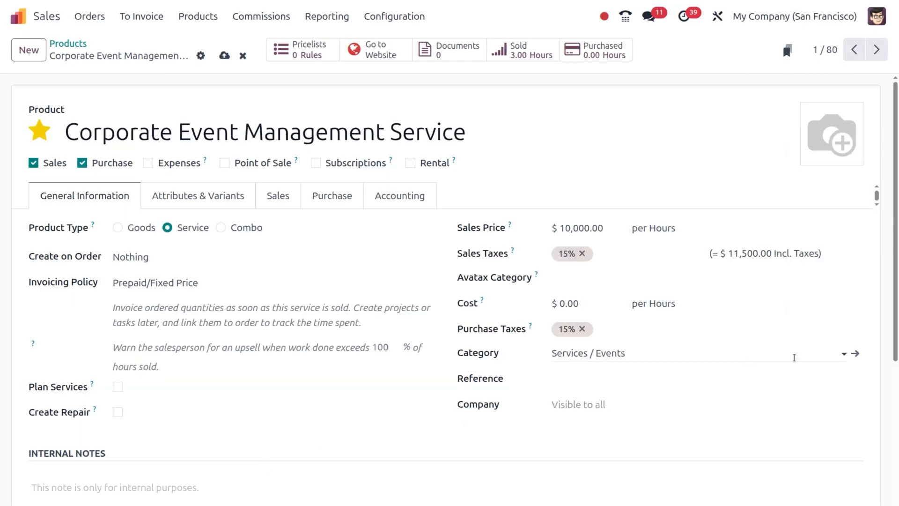
Set the Services / Events category's Downpayment Account to 201000 Current Liabilities, save it, and return to the product
click(855, 355)
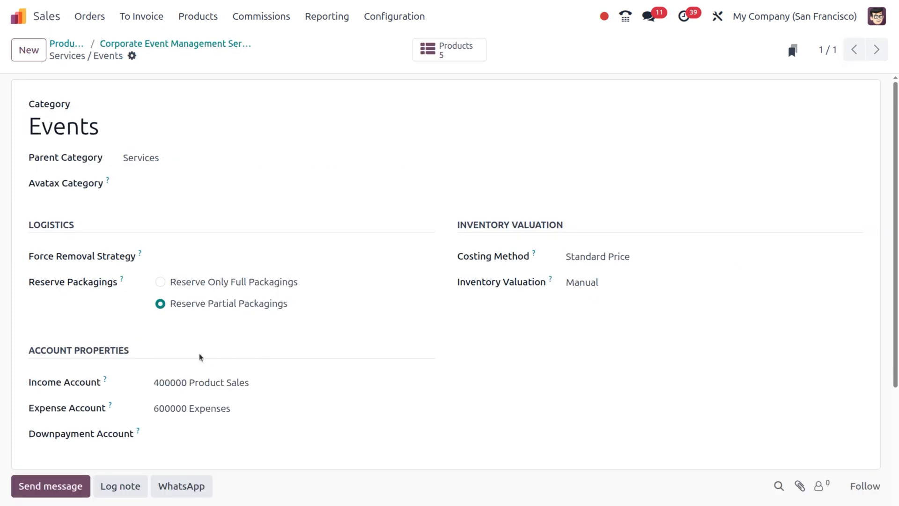
scroll(199, 353, down, 5)
scroll(198, 356, up, 2)
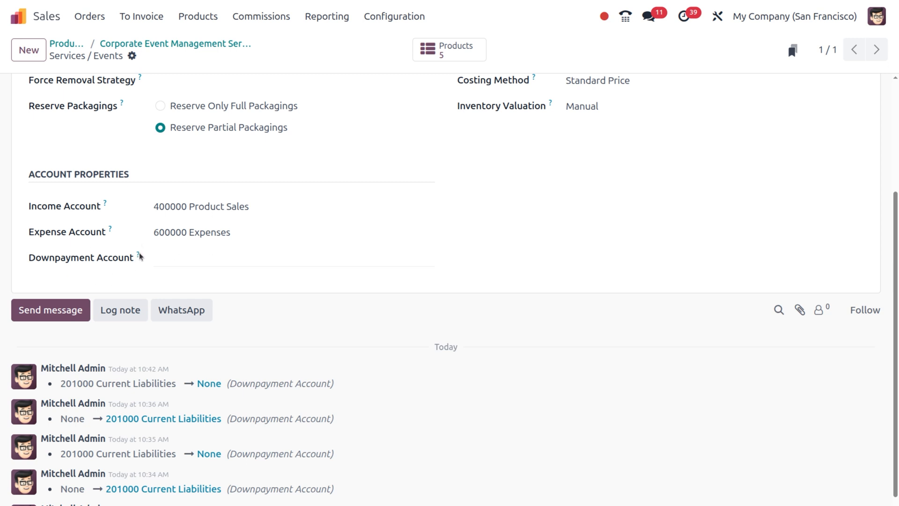
mouse_move(136, 254)
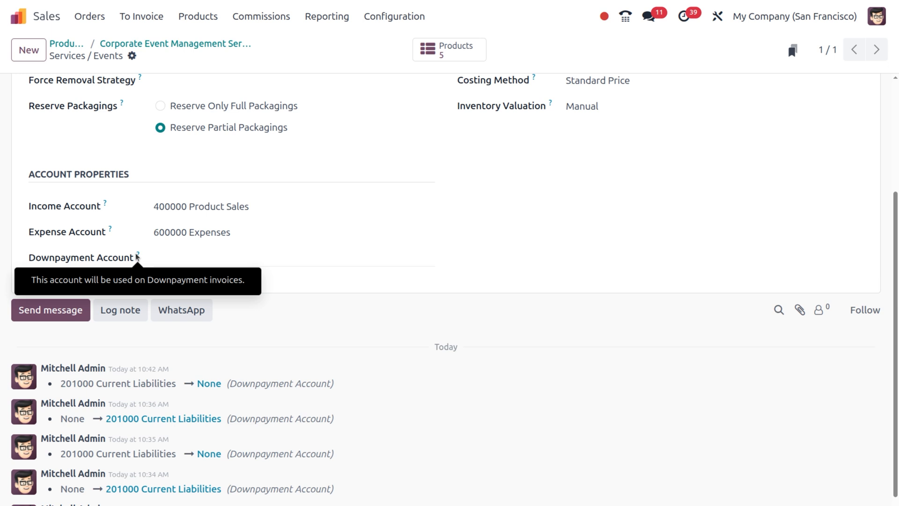
click(205, 262)
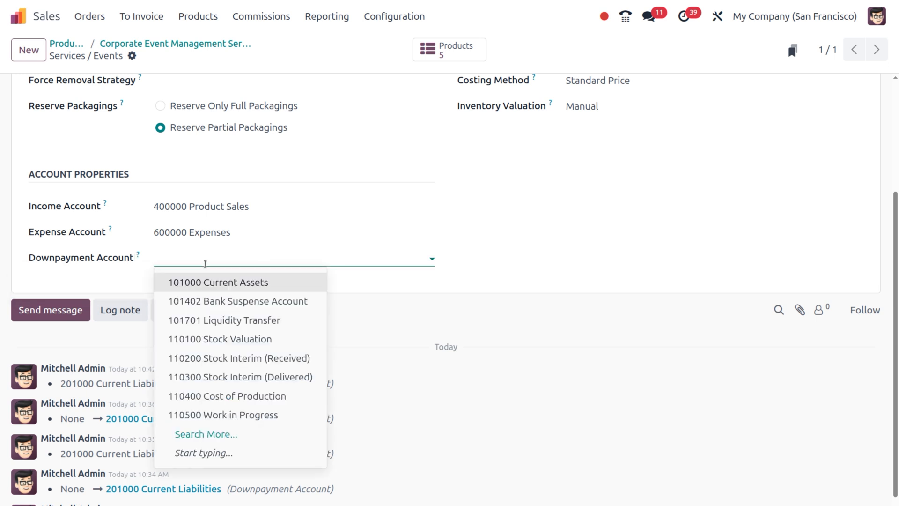
click(210, 434)
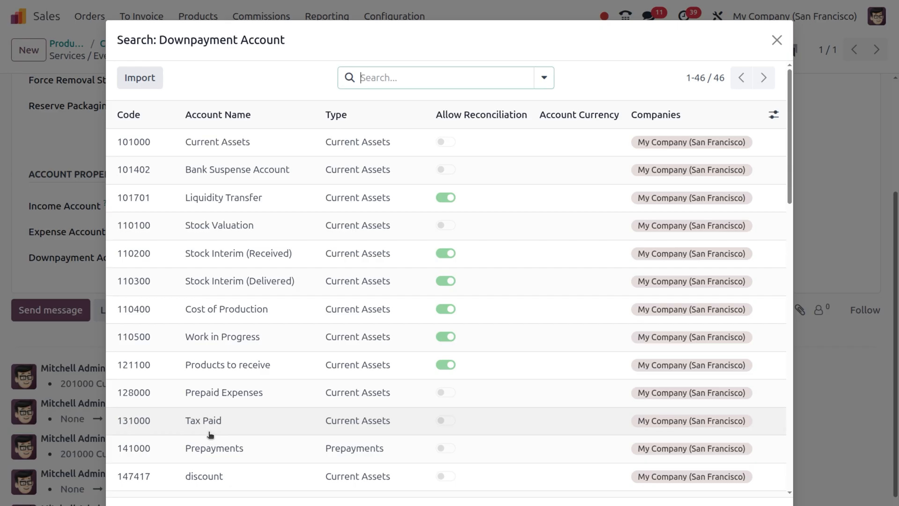
scroll(210, 434, down, 7)
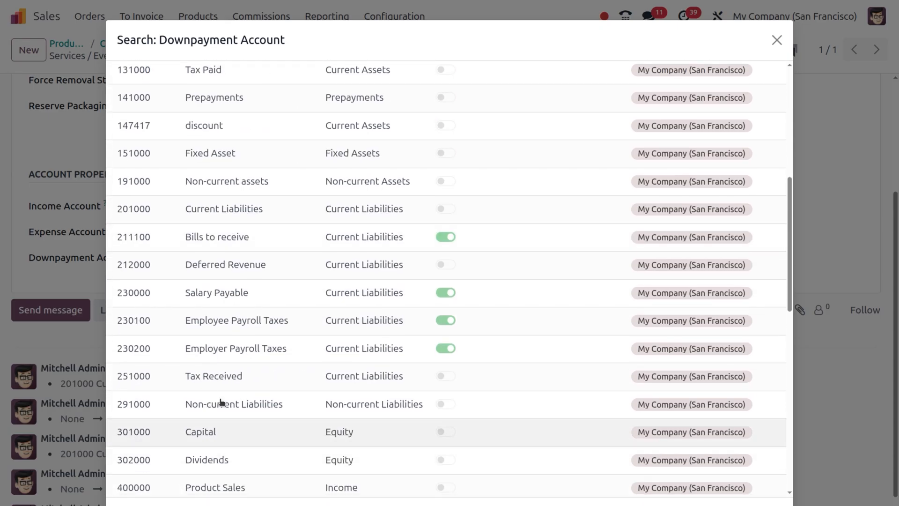
click(420, 214)
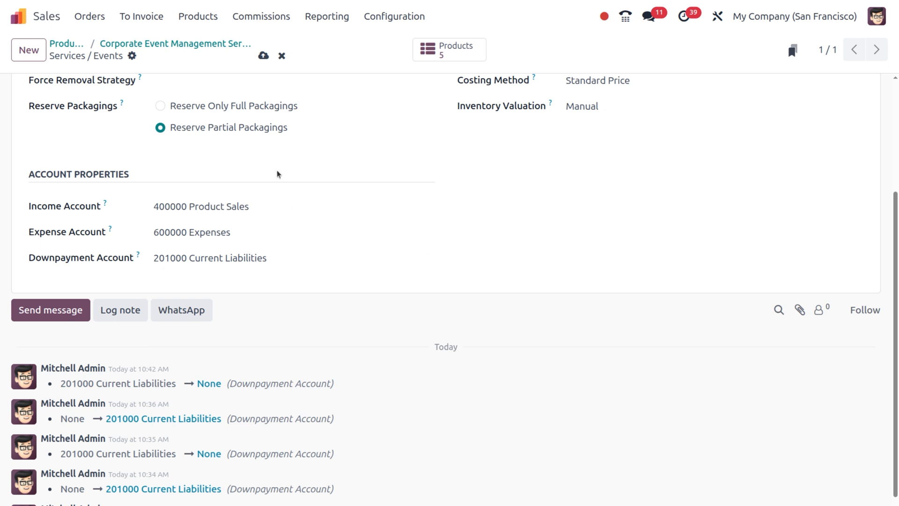
scroll(282, 130, up, 4)
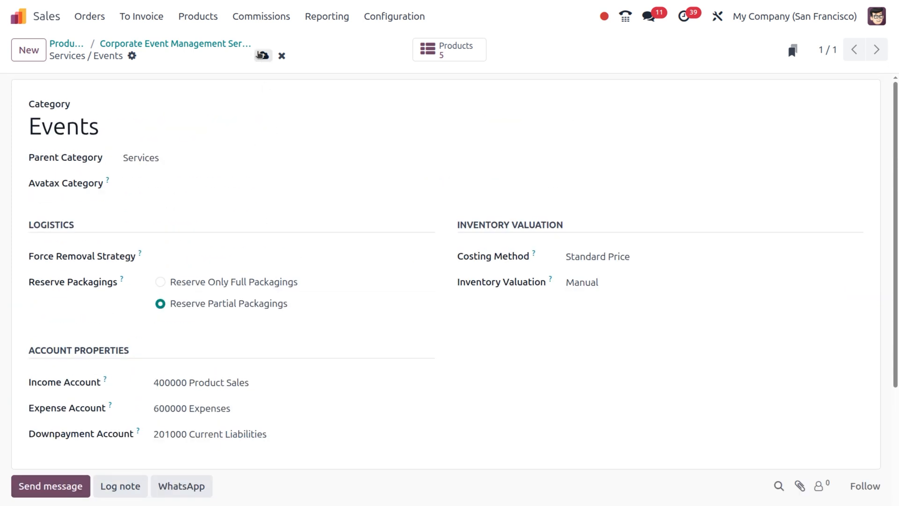
click(263, 57)
click(101, 43)
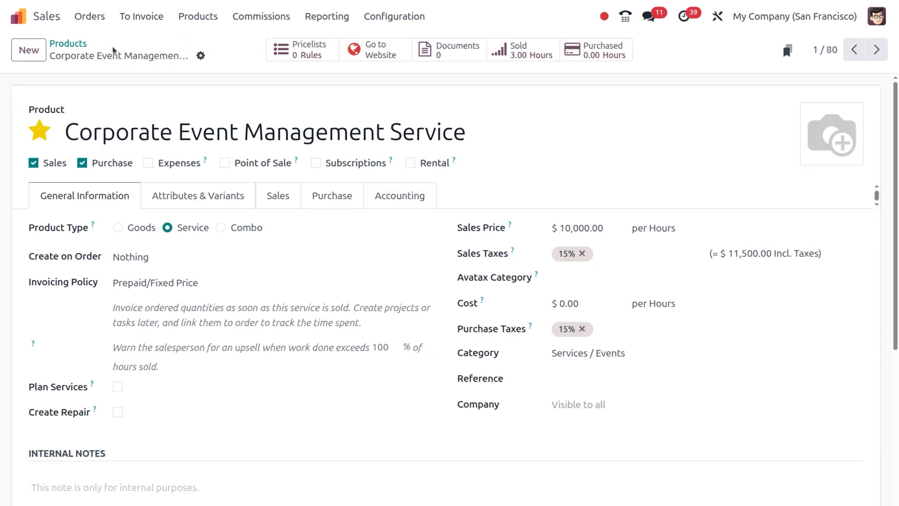
Create a new sales order for Azure Interior with a Corporate Event Management Service line
click(89, 17)
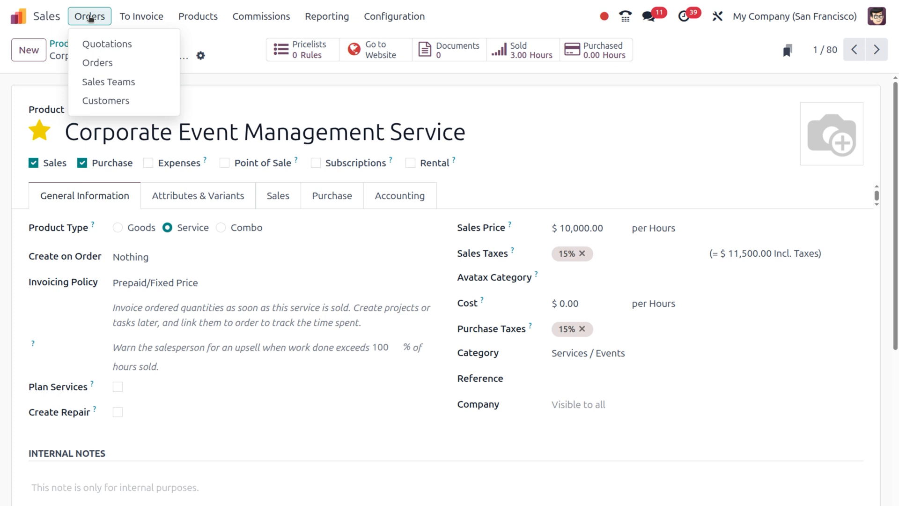
click(99, 62)
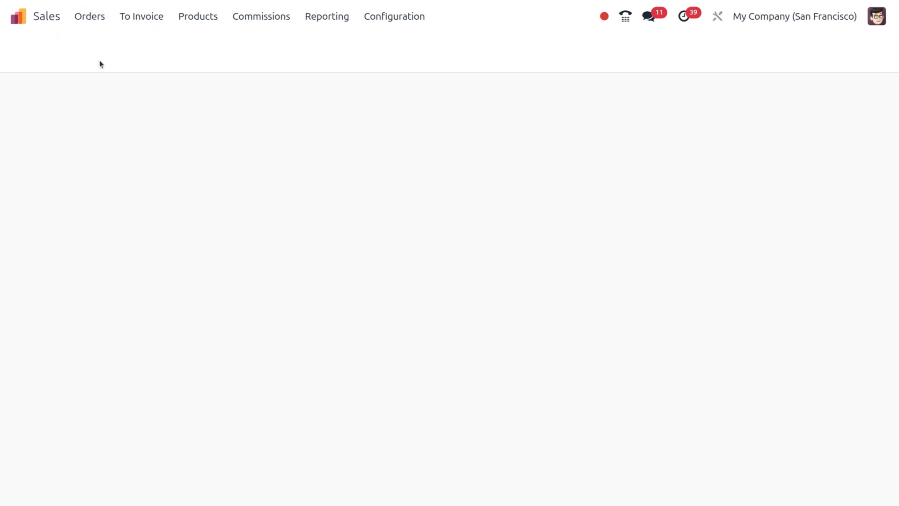
click(29, 56)
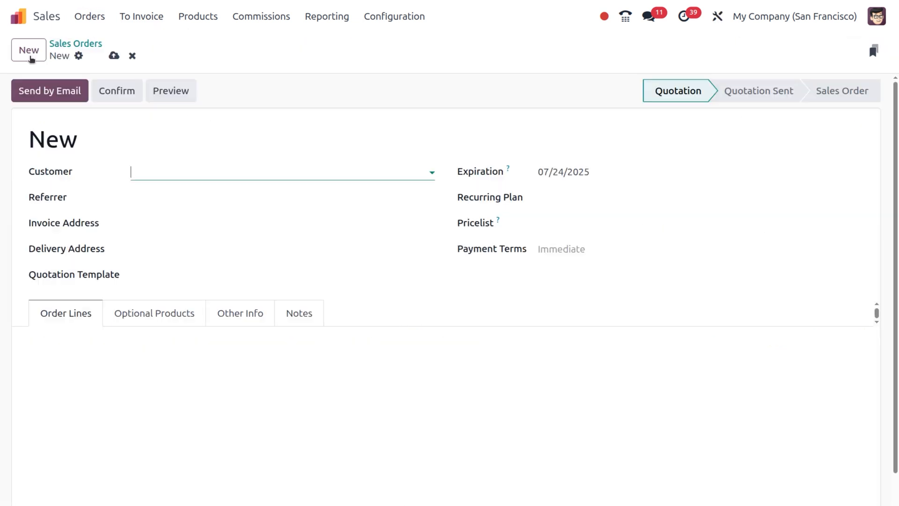
click(169, 174)
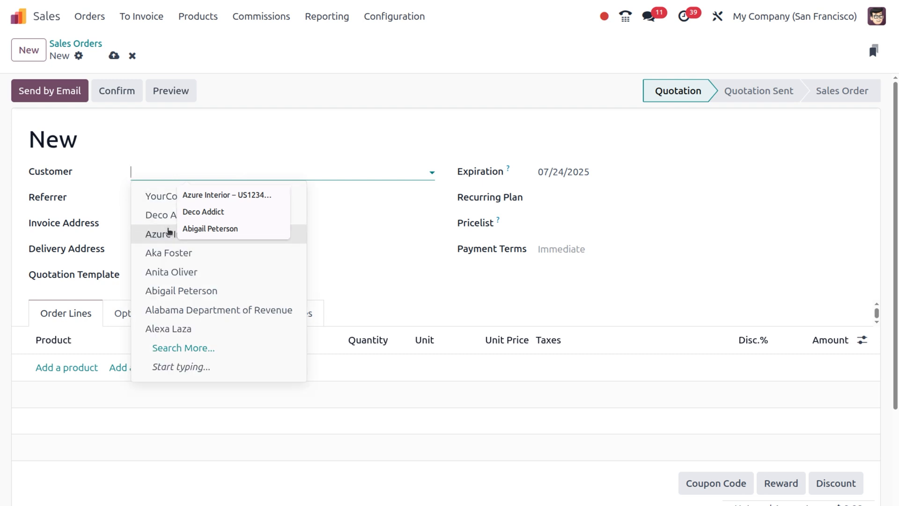
click(168, 235)
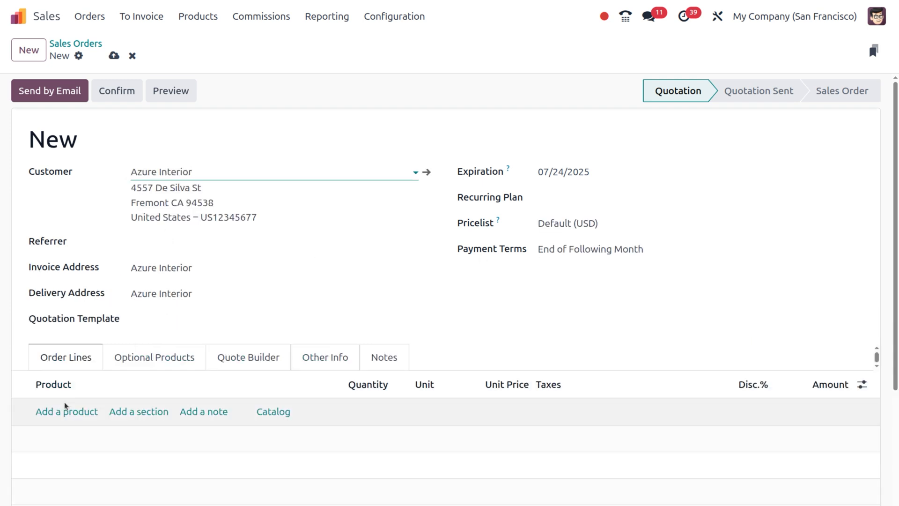
click(70, 415)
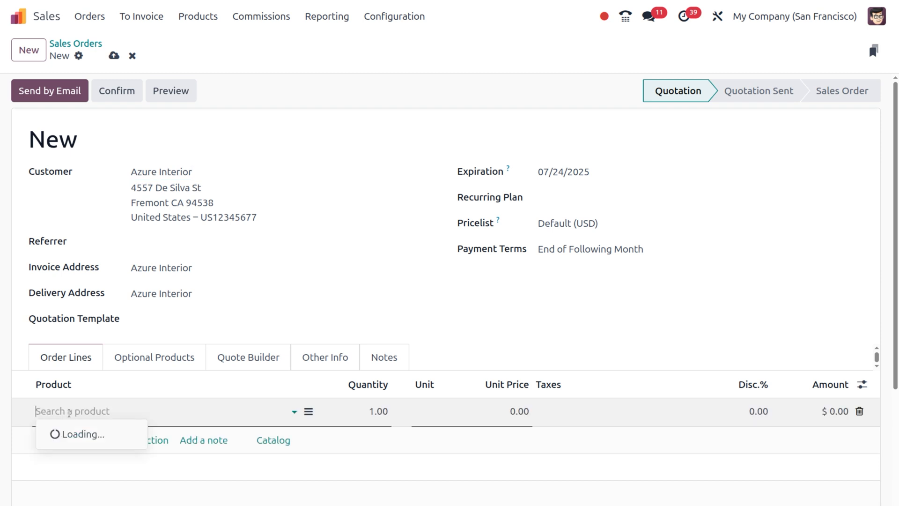
click(115, 220)
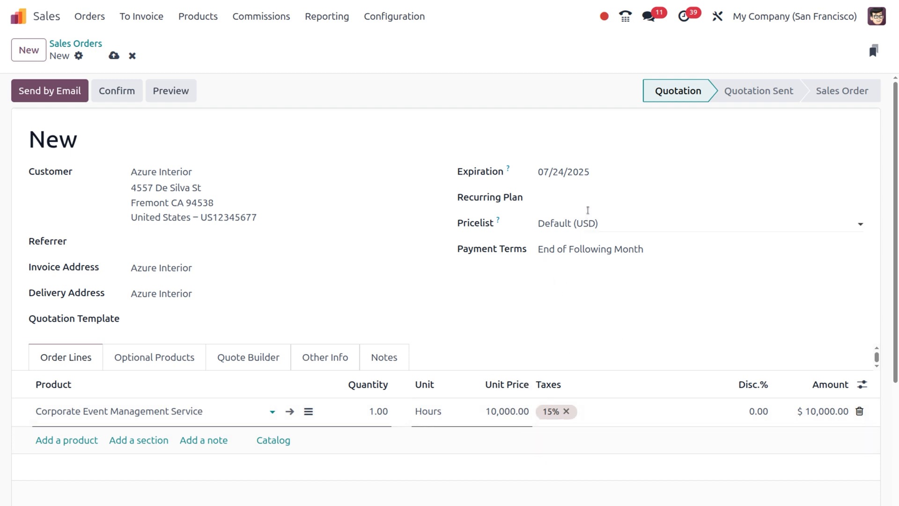
Set the order's payment terms to Immediate Payment and confirm the order
click(581, 249)
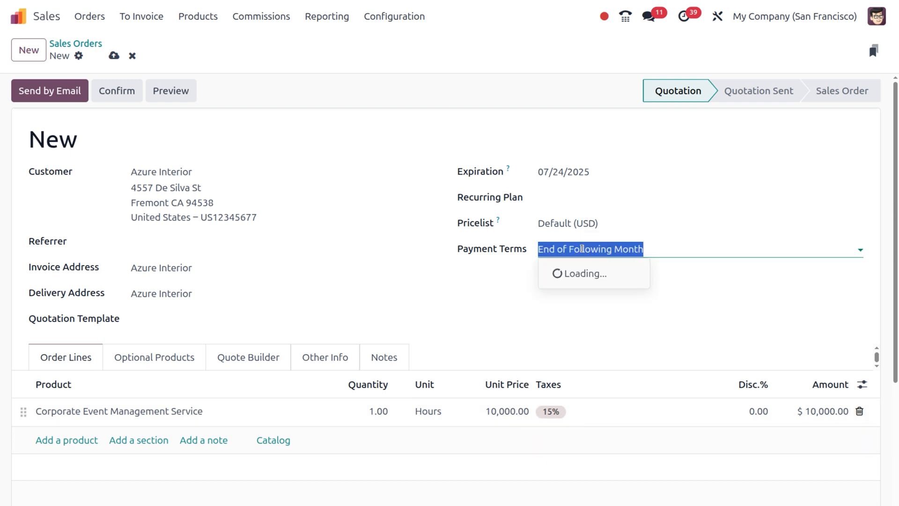
key(Escape)
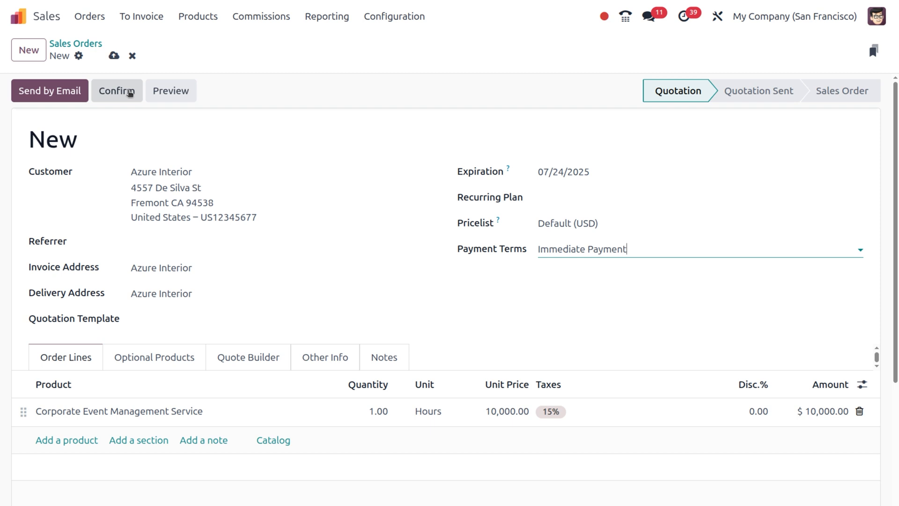
click(130, 93)
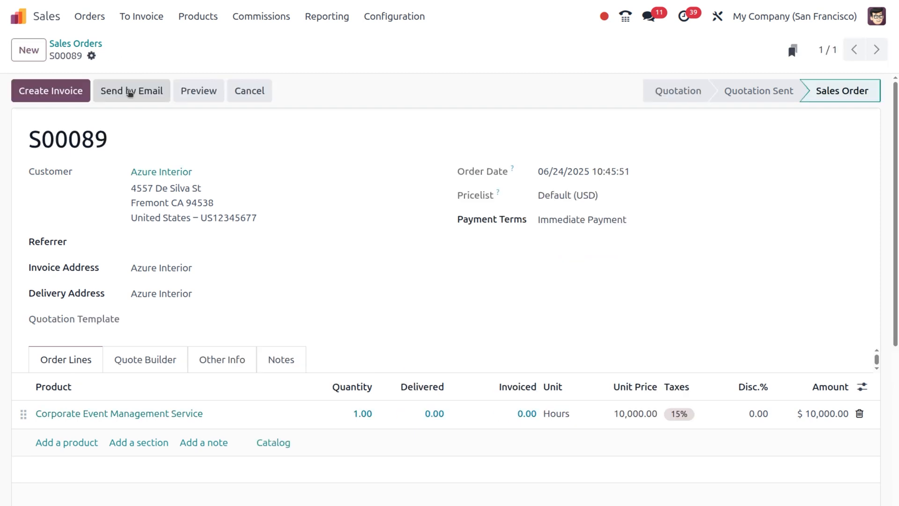
Create a draft percentage down payment invoice for 40% of the sales order
click(52, 89)
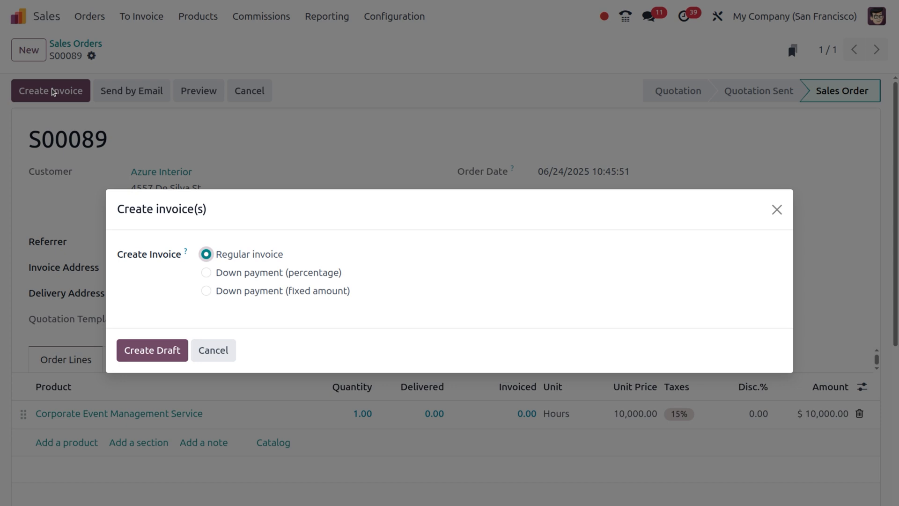
click(207, 272)
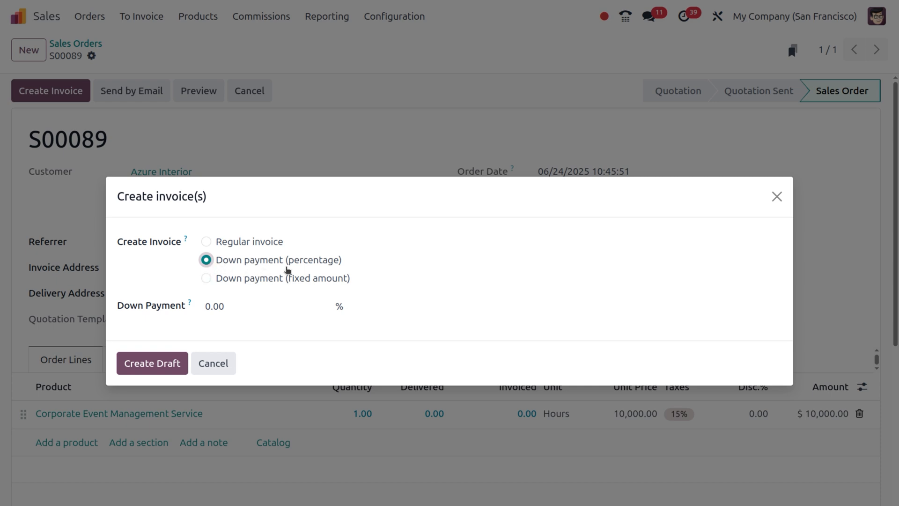
click(239, 308)
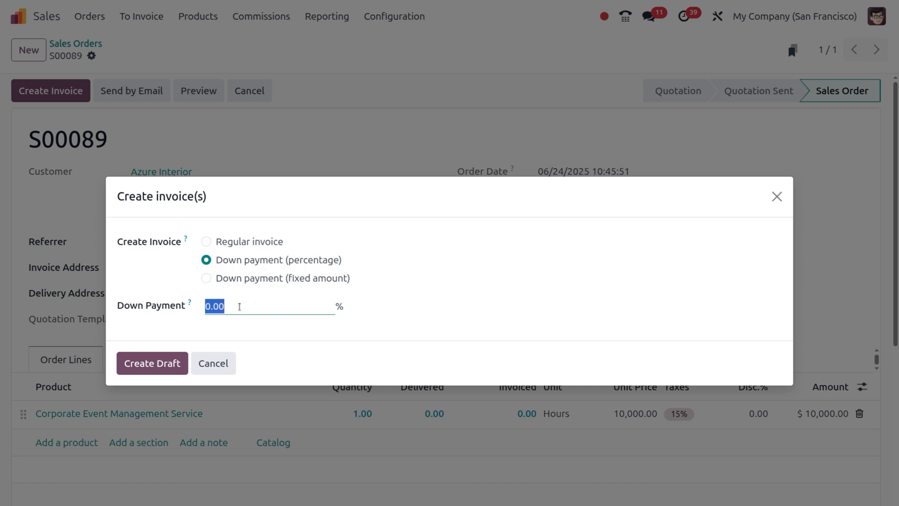
text(40)
click(171, 366)
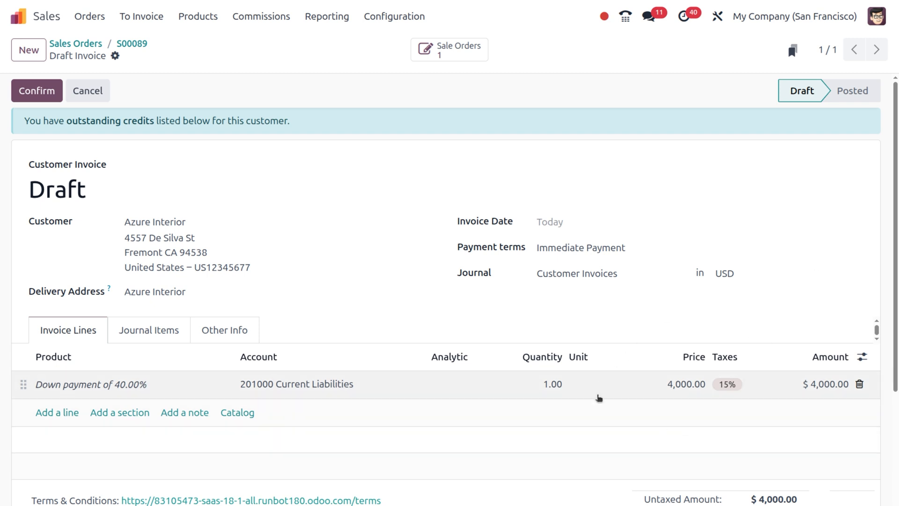
Check the draft down payment invoice's journal items and confirm the invoice
click(153, 330)
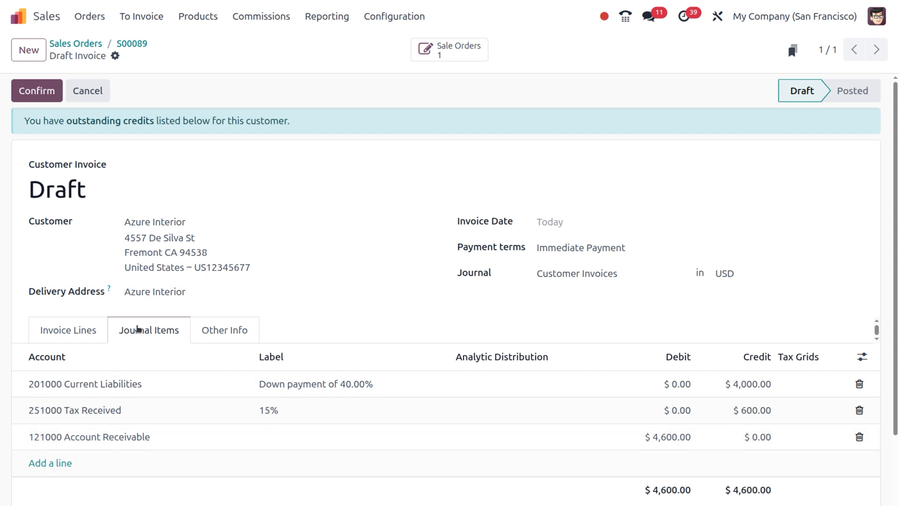
click(96, 332)
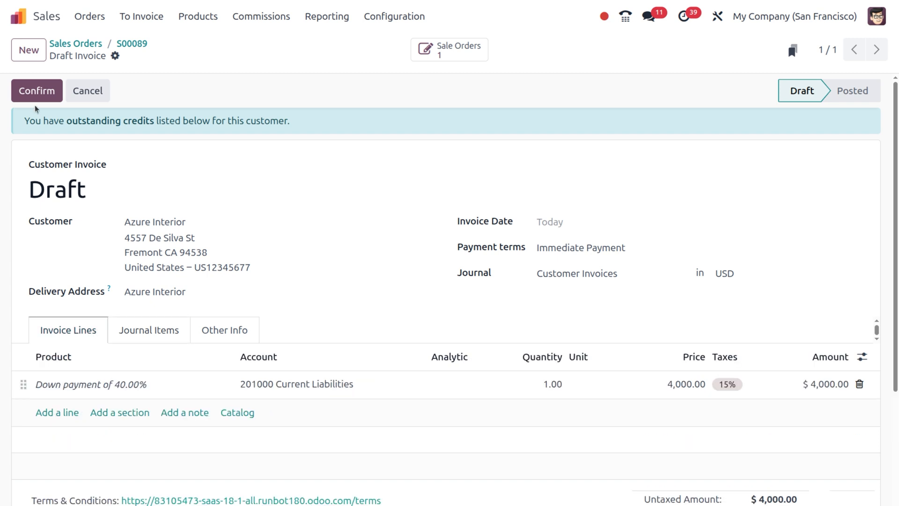
click(41, 93)
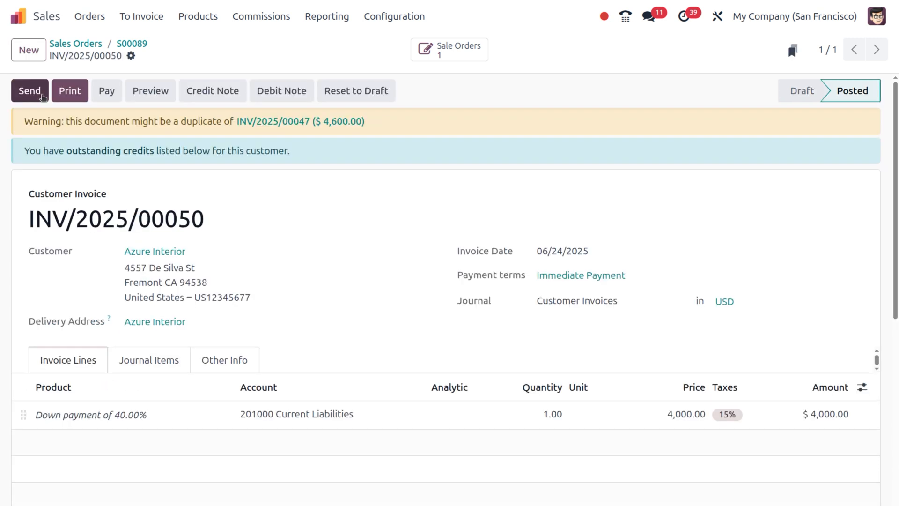
Register the down payment invoice's full payment through the Bank journal with Manual Payment and return to the sales order
click(105, 92)
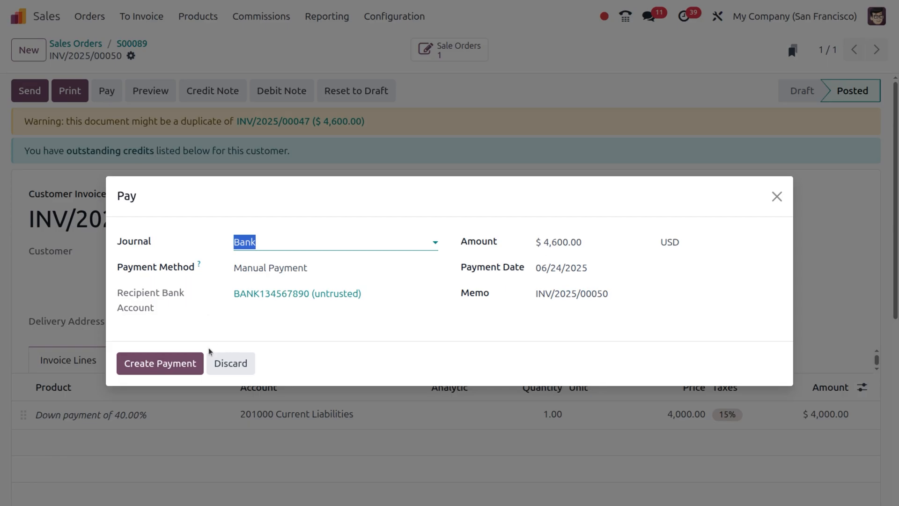
click(196, 363)
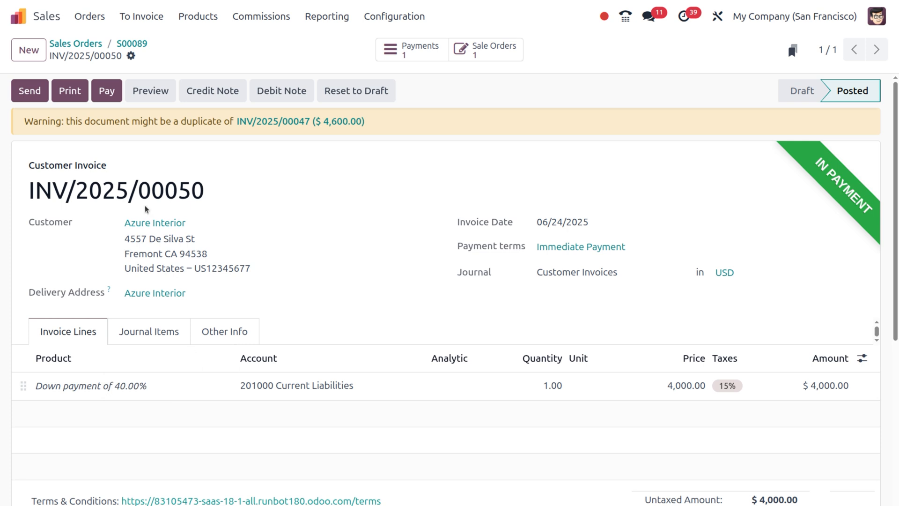
click(132, 43)
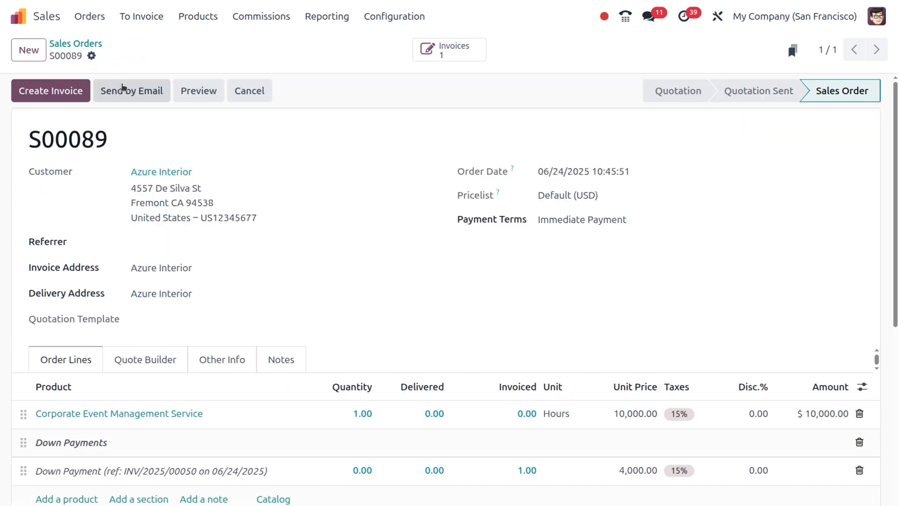
Create a regular invoice for the sales order, check its down payment deduction and totals, and confirm it
click(52, 90)
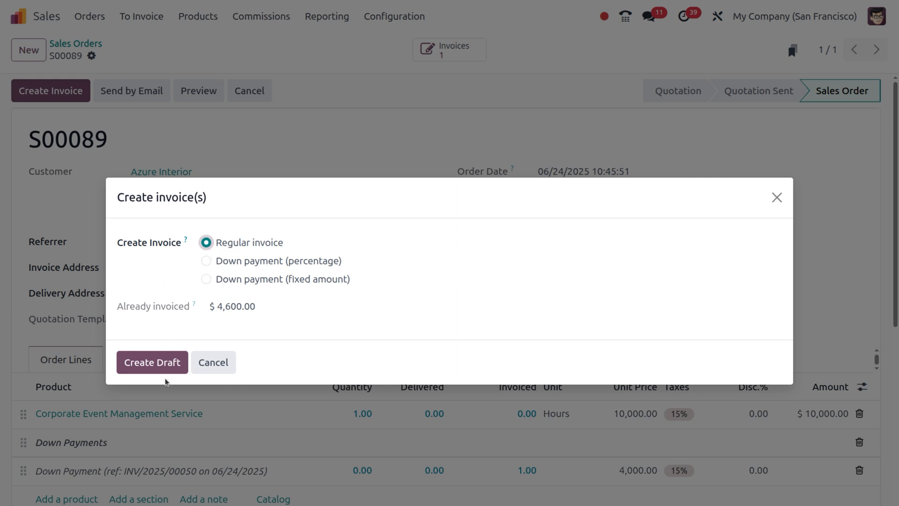
click(159, 361)
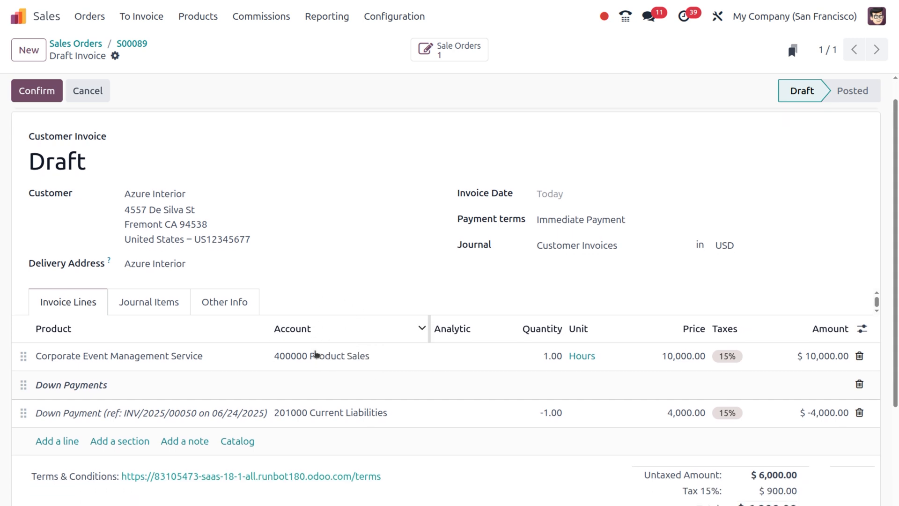
scroll(316, 355, down, 2)
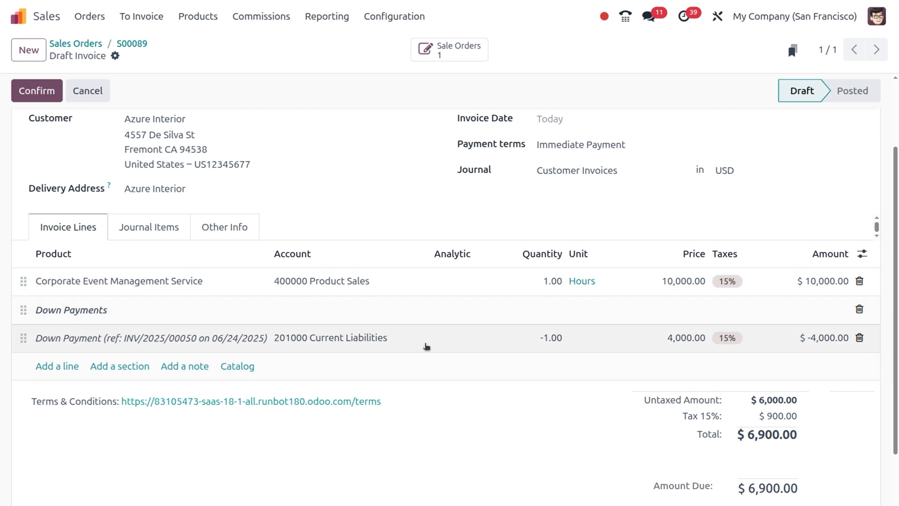
scroll(426, 346, down, 1)
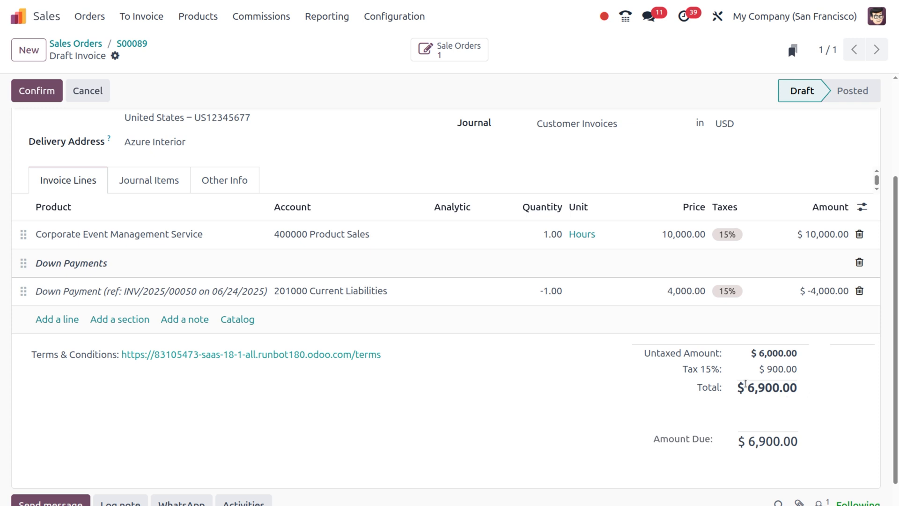
scroll(387, 307, up, 3)
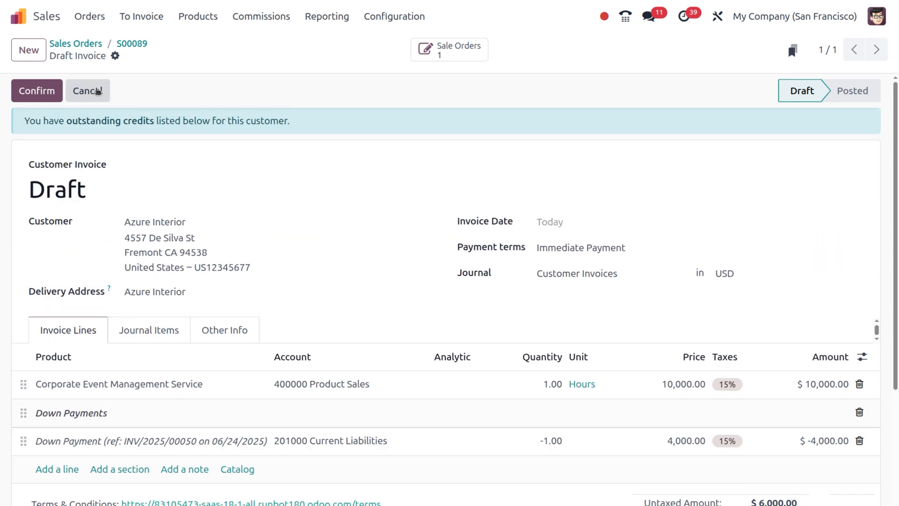
click(38, 95)
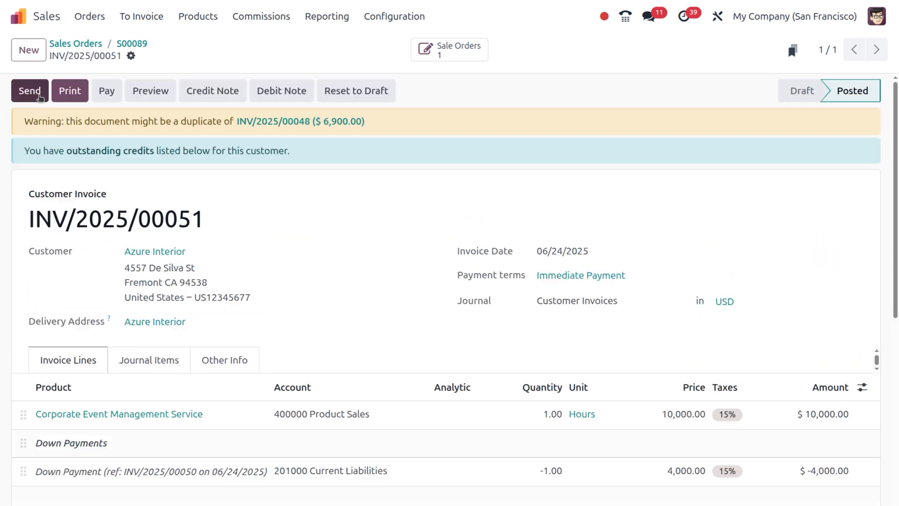
Register the final invoice's full payment through the Bank journal and go back to its sales order
click(107, 93)
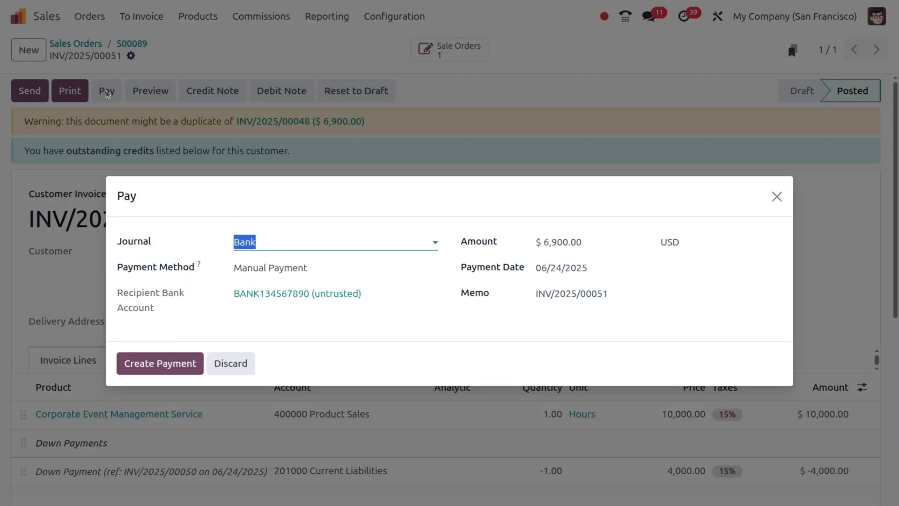
click(187, 363)
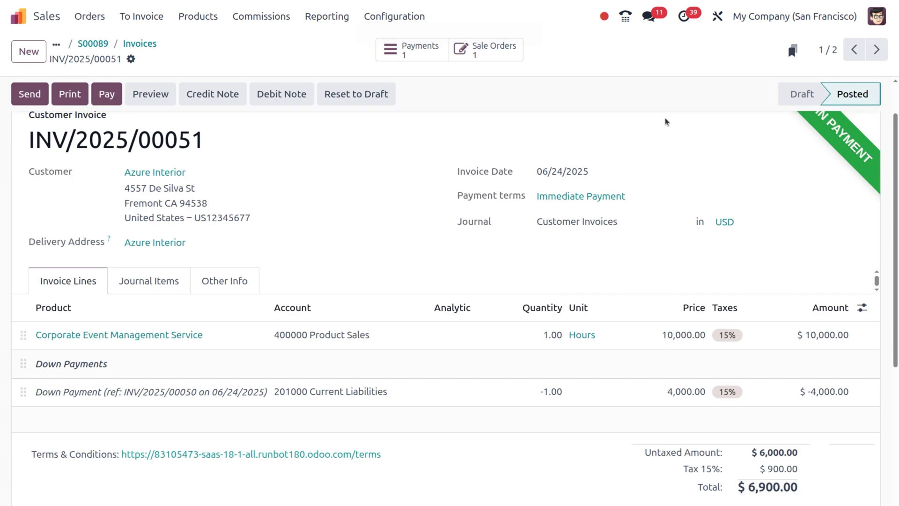
click(92, 44)
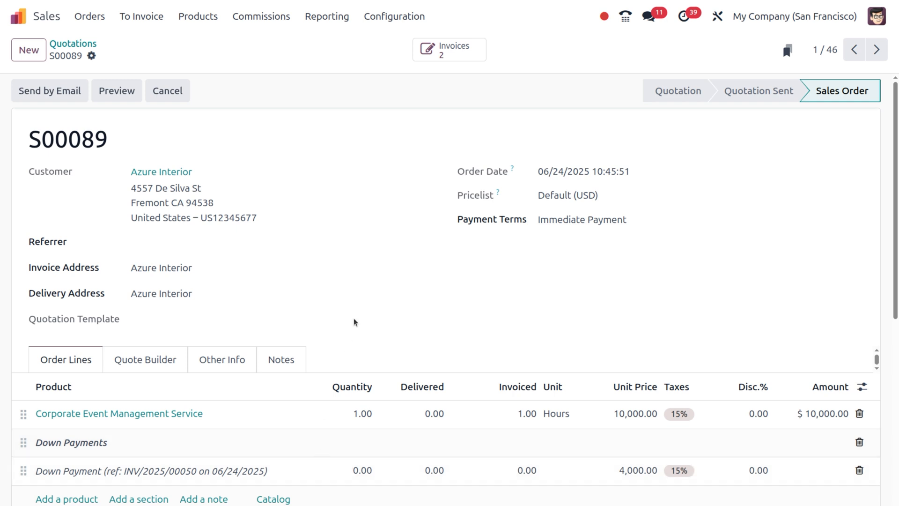
Examine the lines and payment totals of the order's down payment and final invoices, then return to the sales order
click(447, 55)
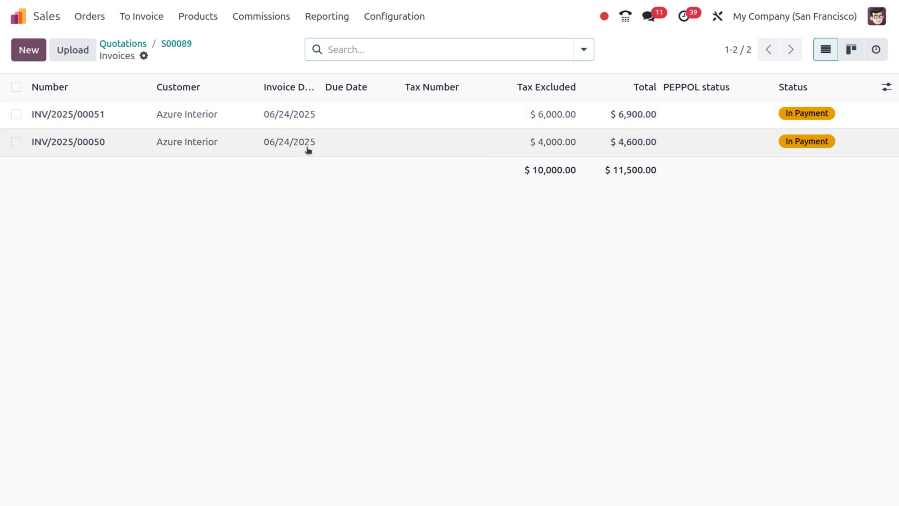
click(268, 147)
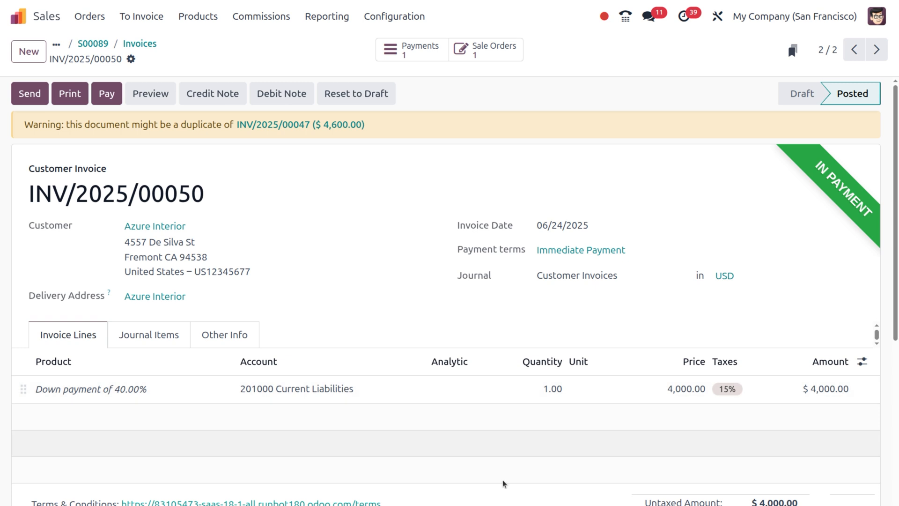
scroll(203, 401, down, 2)
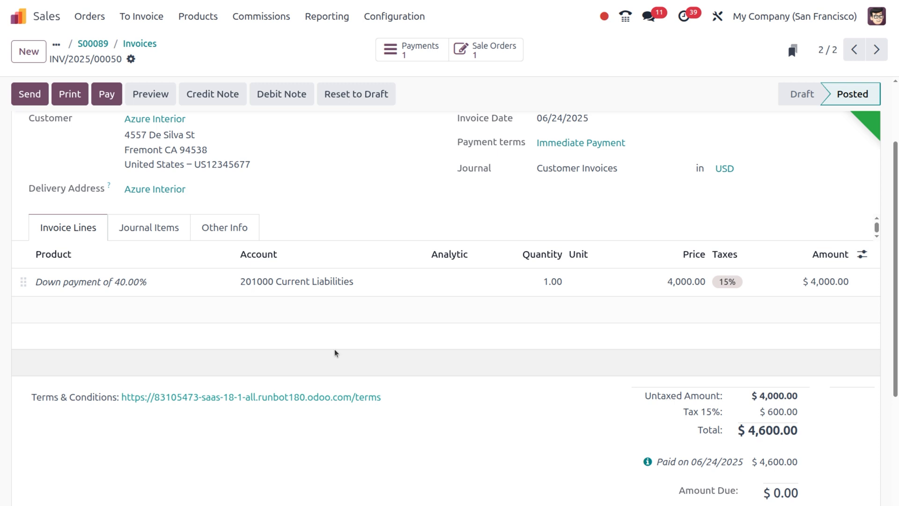
click(141, 45)
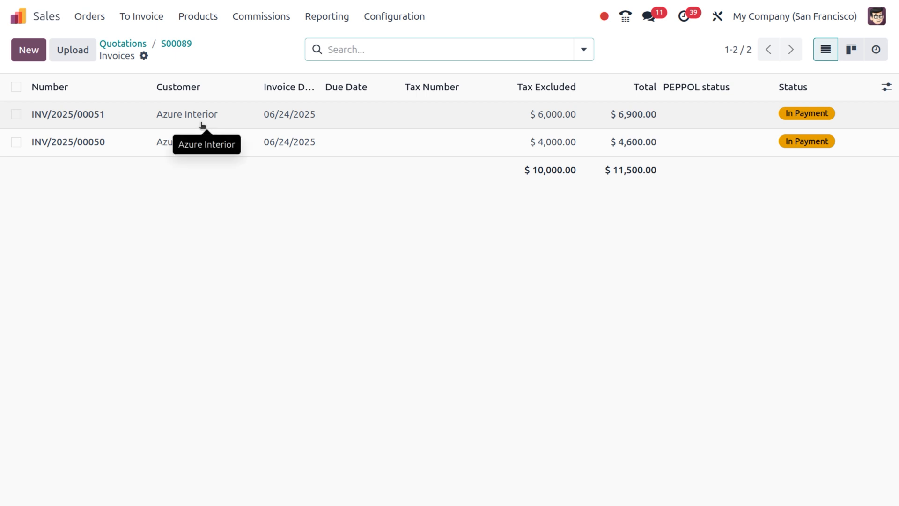
click(202, 125)
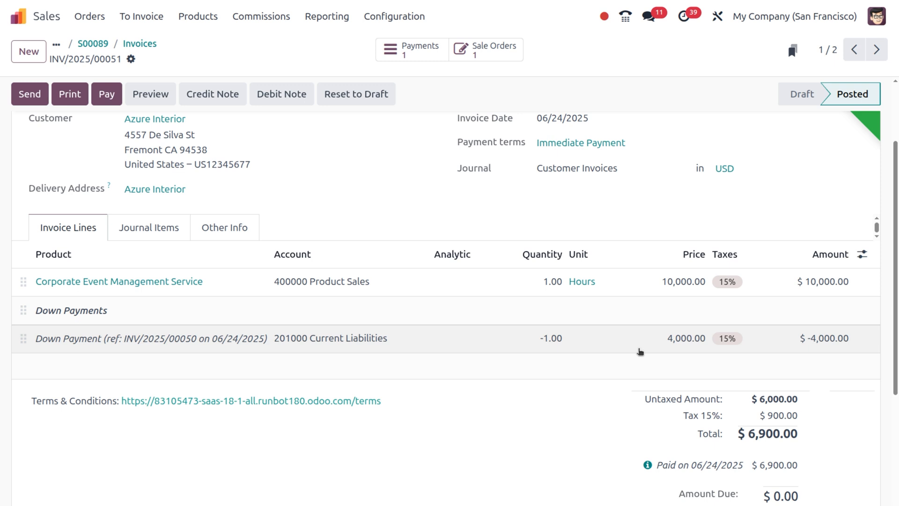
scroll(640, 351, down, 2)
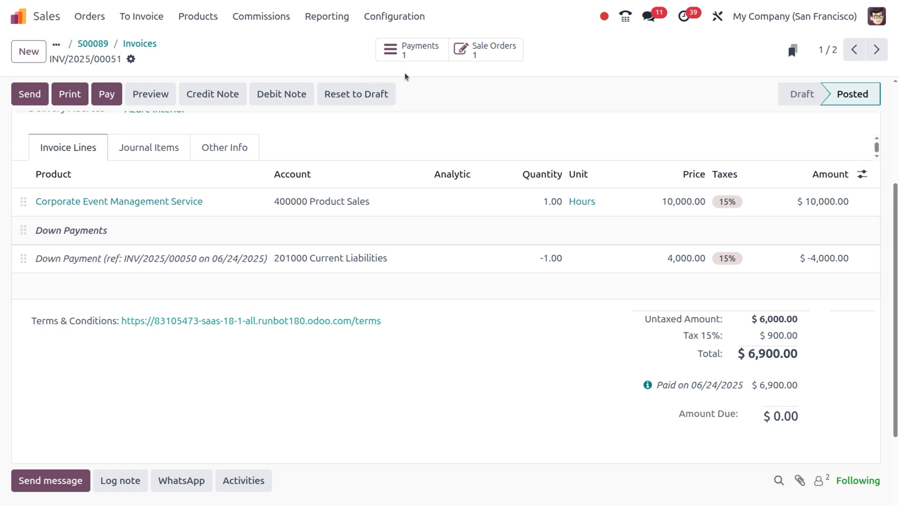
click(140, 44)
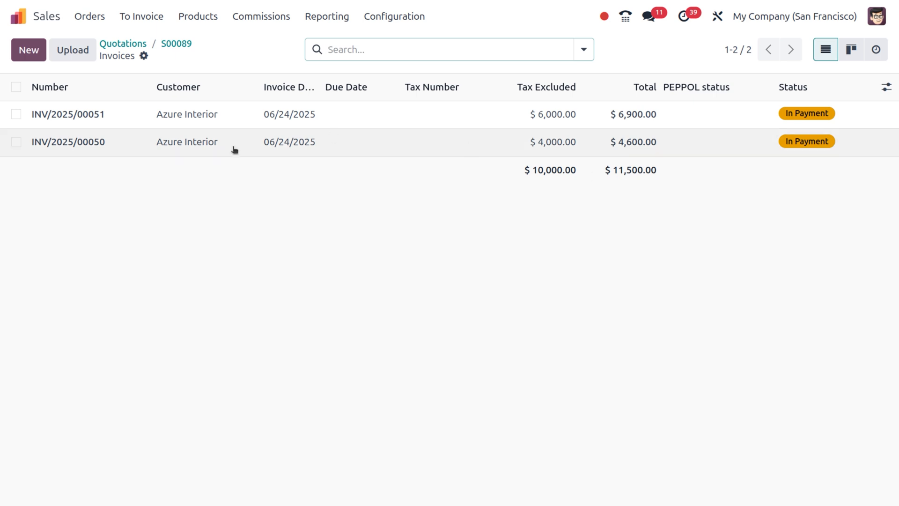
click(173, 45)
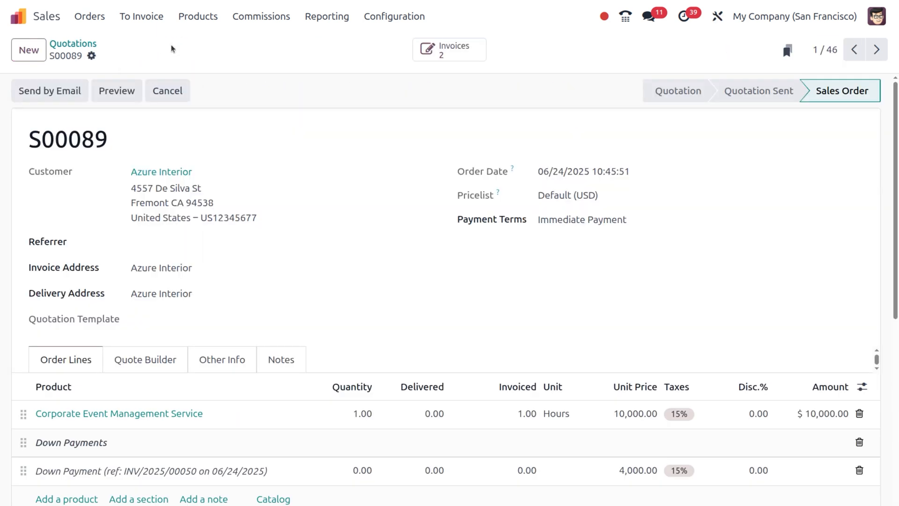